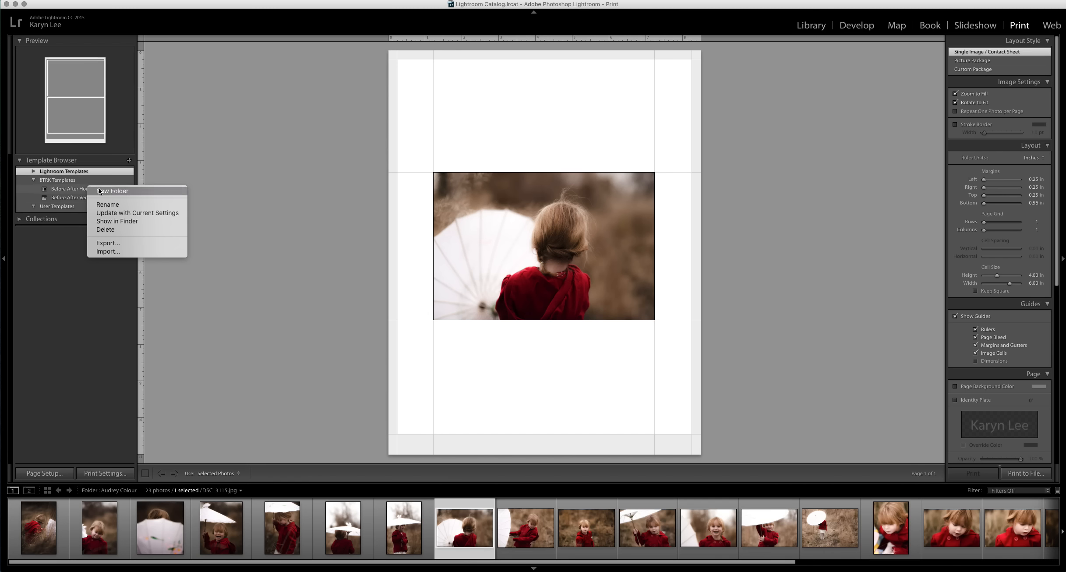
# Name the new template folder "Ultimate Story Boards".
pyautogui.write('Ulti')
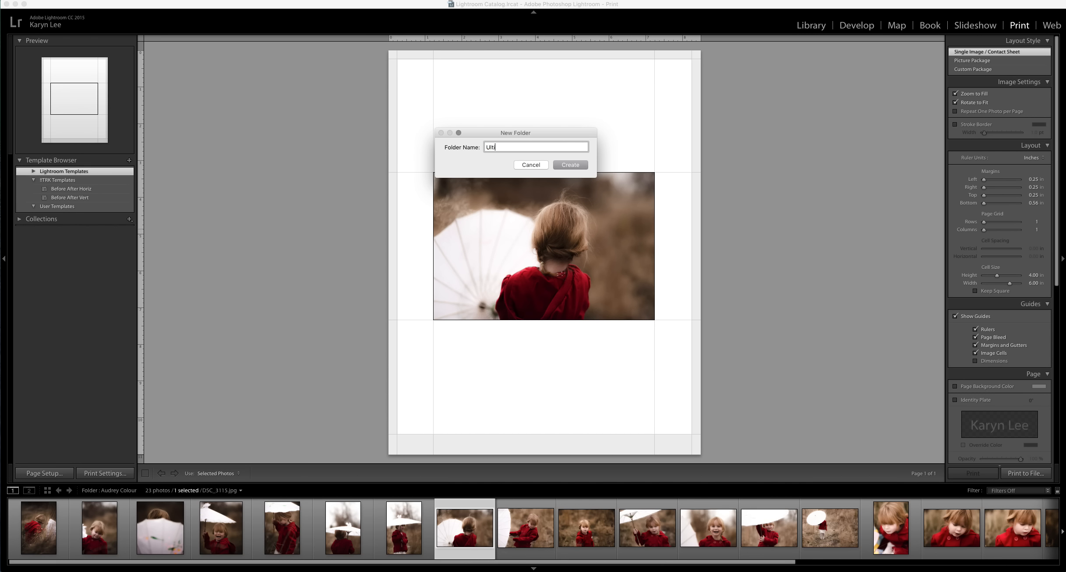
pyautogui.write('mate Story Boards')
pyautogui.press('Return')
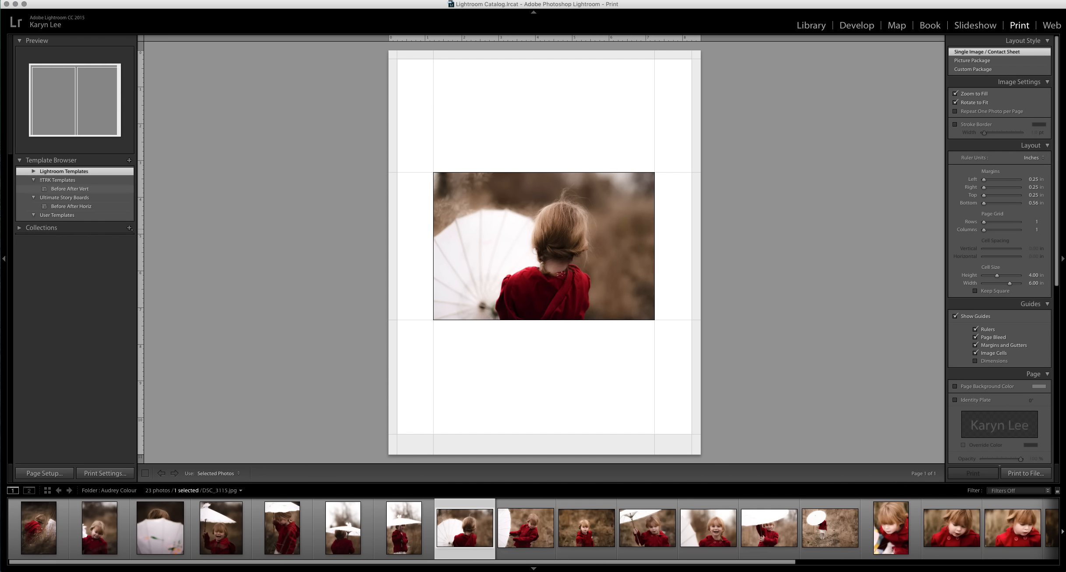
# Move the Before After Horiz template back into FTBK Templates, then import all templates from the Ultimate Story Boards folder into the new folder.
pyautogui.moveTo(74, 206); pyautogui.dragTo(70, 193)
pyautogui.click(68, 208)
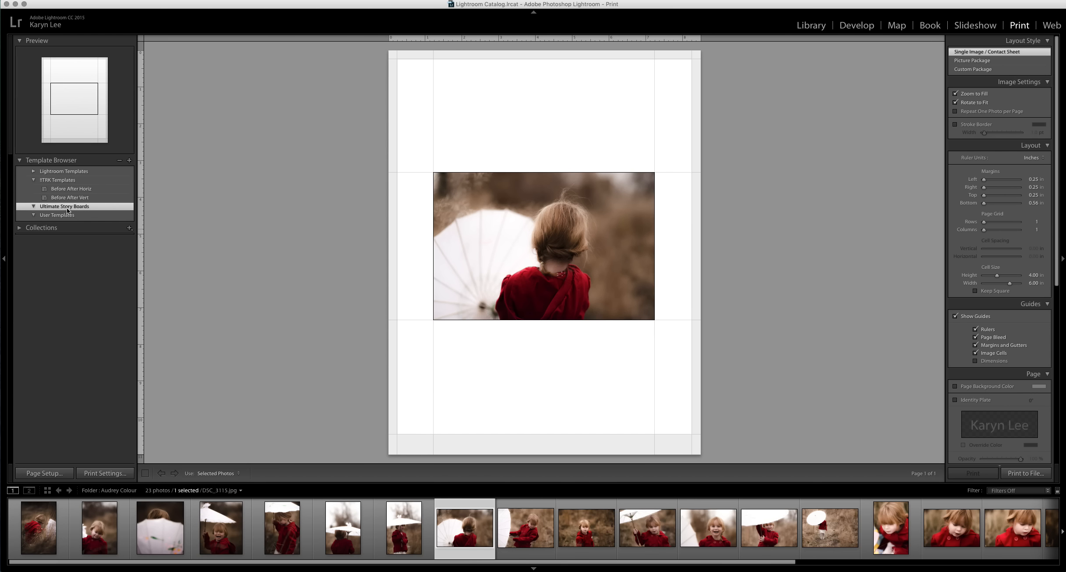
pyautogui.rightClick(68, 210)
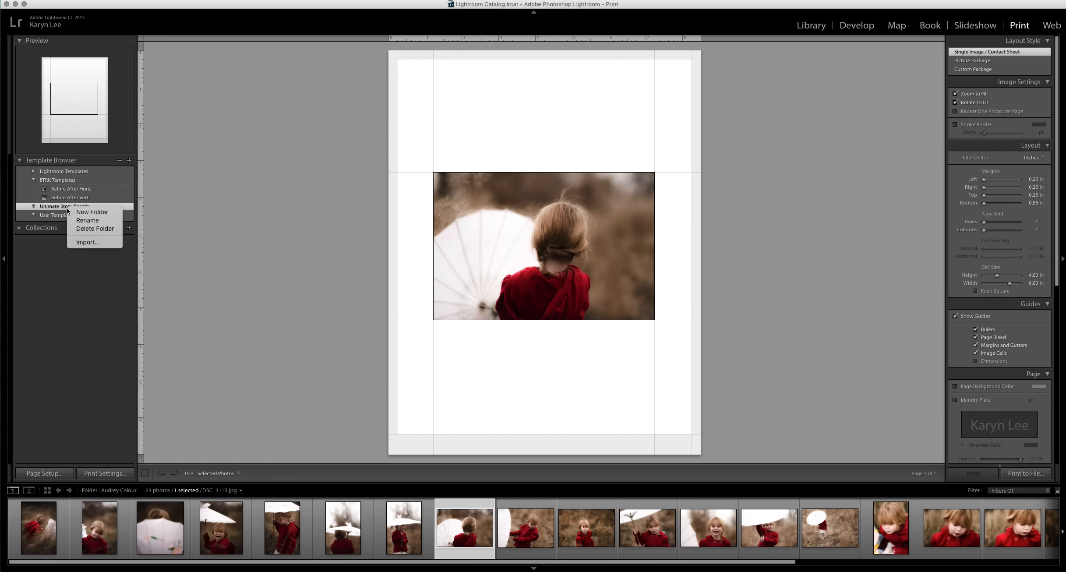
pyautogui.click(81, 242)
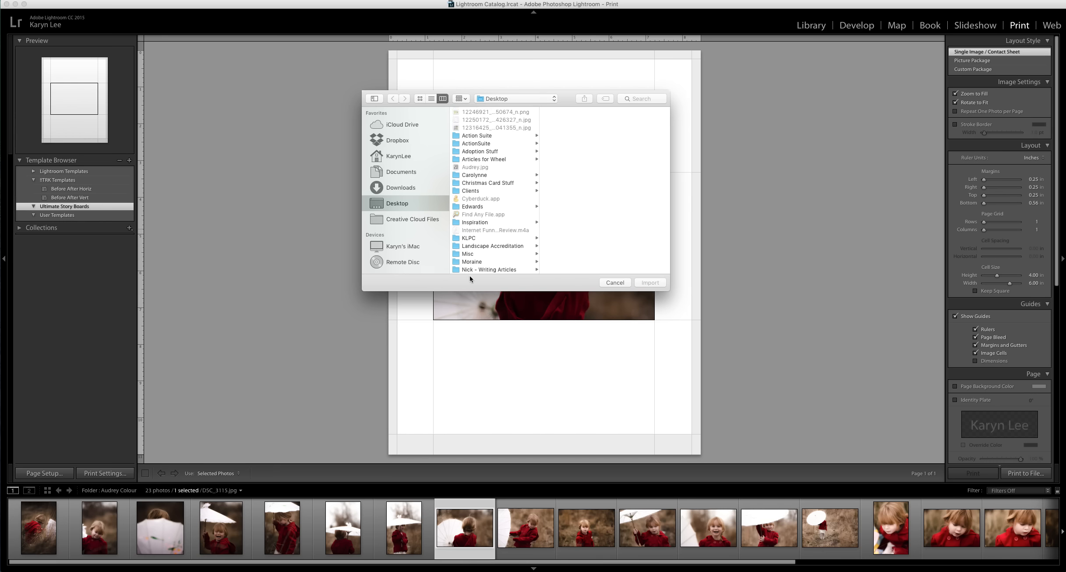
pyautogui.scroll(-10, 497, 219)
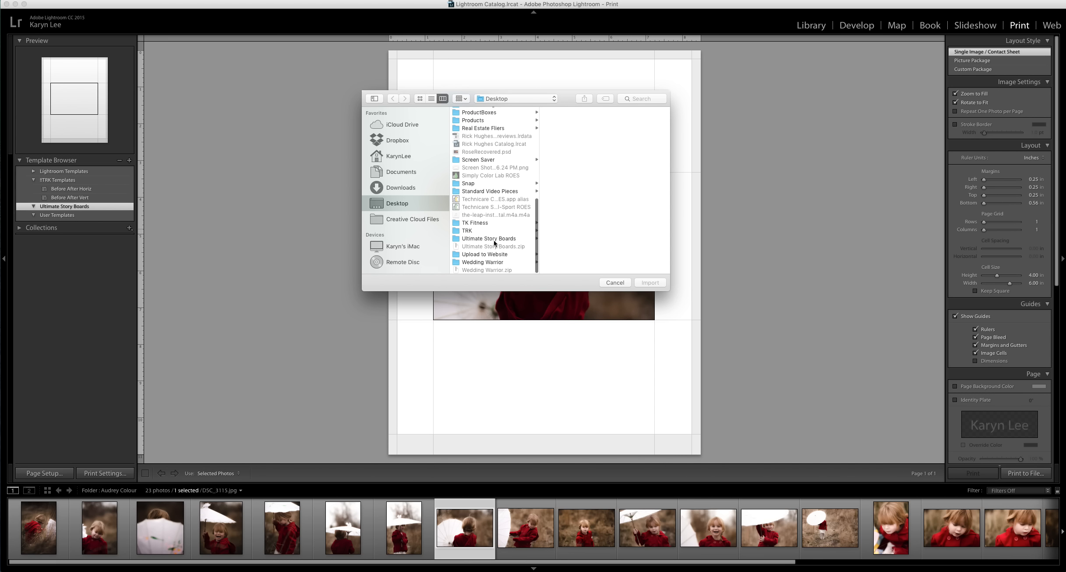
pyautogui.click(494, 240)
pyautogui.click(588, 176)
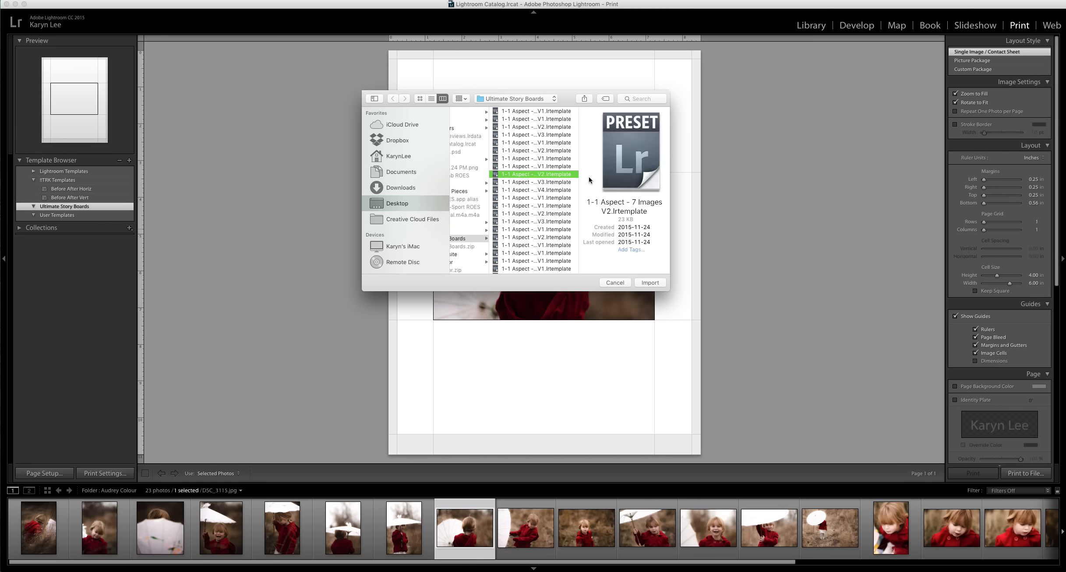
pyautogui.press('super+a')
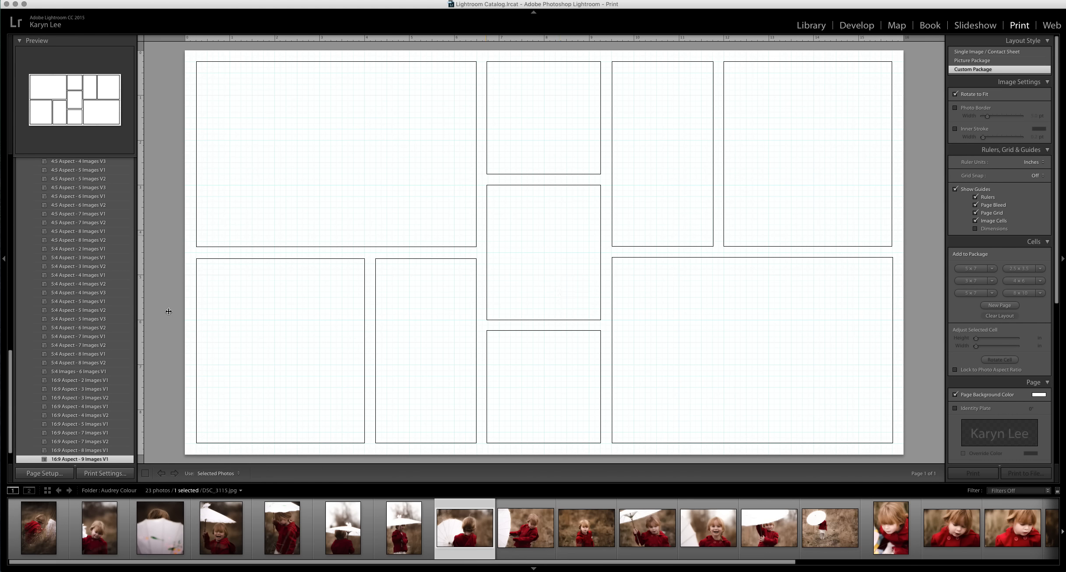
# Browse the imported story board templates and apply the 1:1 Aspect - 7 Images V2 layout.
pyautogui.scroll(3, 88, 256)
pyautogui.scroll(10, 89, 256)
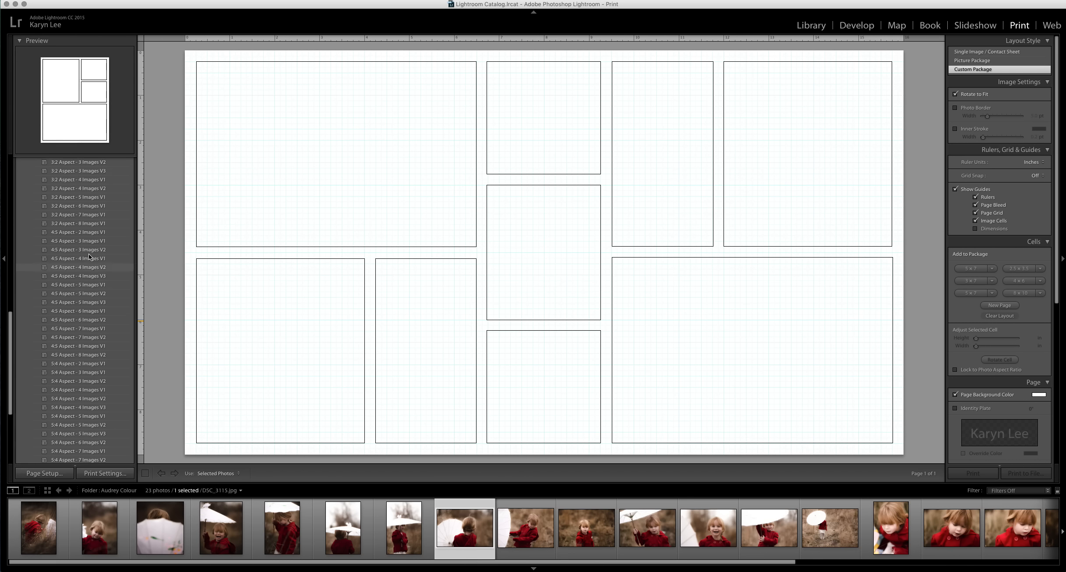
pyautogui.scroll(-5, 89, 253)
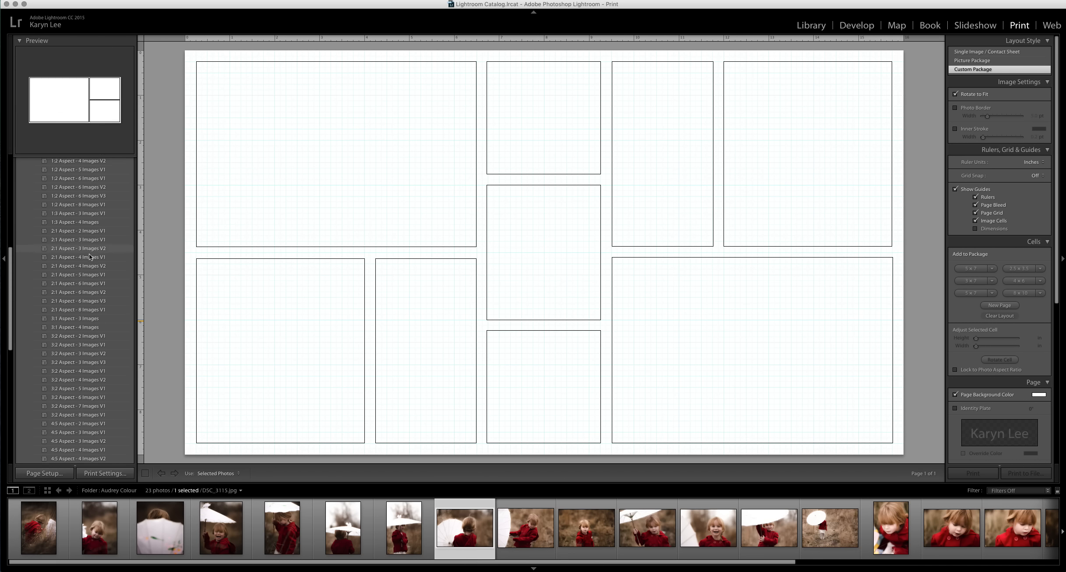
pyautogui.scroll(9, 89, 253)
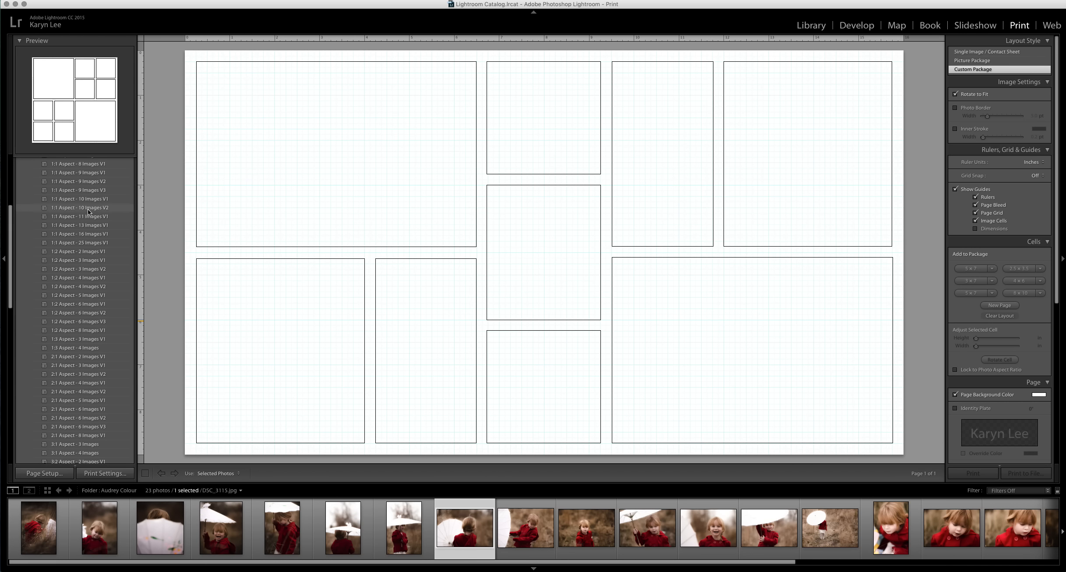
pyautogui.scroll(2, 94, 182)
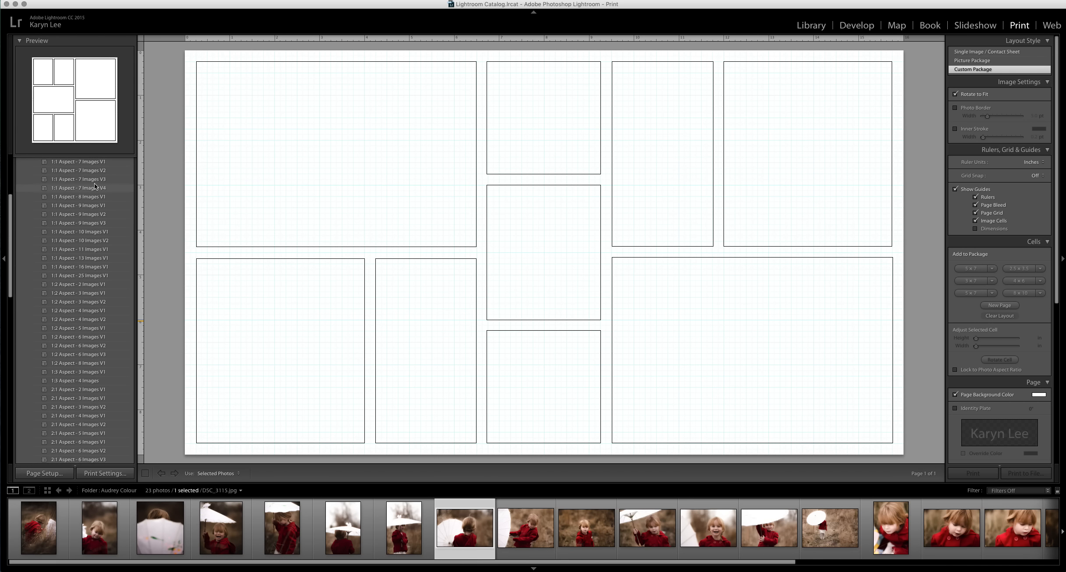
pyautogui.click(92, 171)
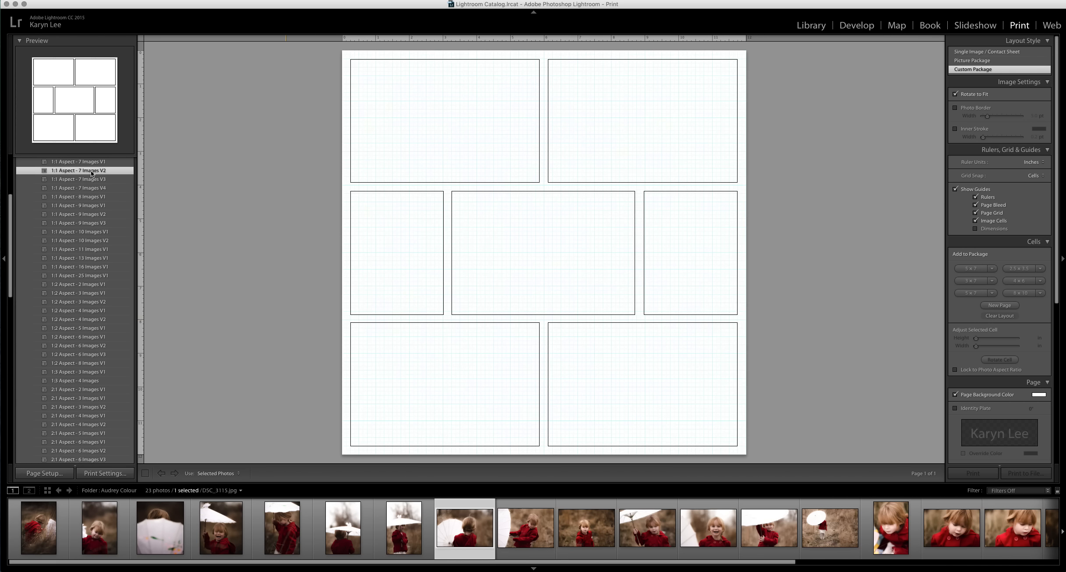
# Fill all seven cells of the layout with photos from the filmstrip.
pyautogui.moveTo(472, 533); pyautogui.dragTo(453, 421)
pyautogui.moveTo(543, 529); pyautogui.dragTo(602, 417)
pyautogui.moveTo(647, 535); pyautogui.dragTo(601, 137)
pyautogui.moveTo(706, 526); pyautogui.dragTo(495, 157)
pyautogui.moveTo(830, 530); pyautogui.dragTo(709, 276)
pyautogui.moveTo(951, 527); pyautogui.dragTo(563, 284)
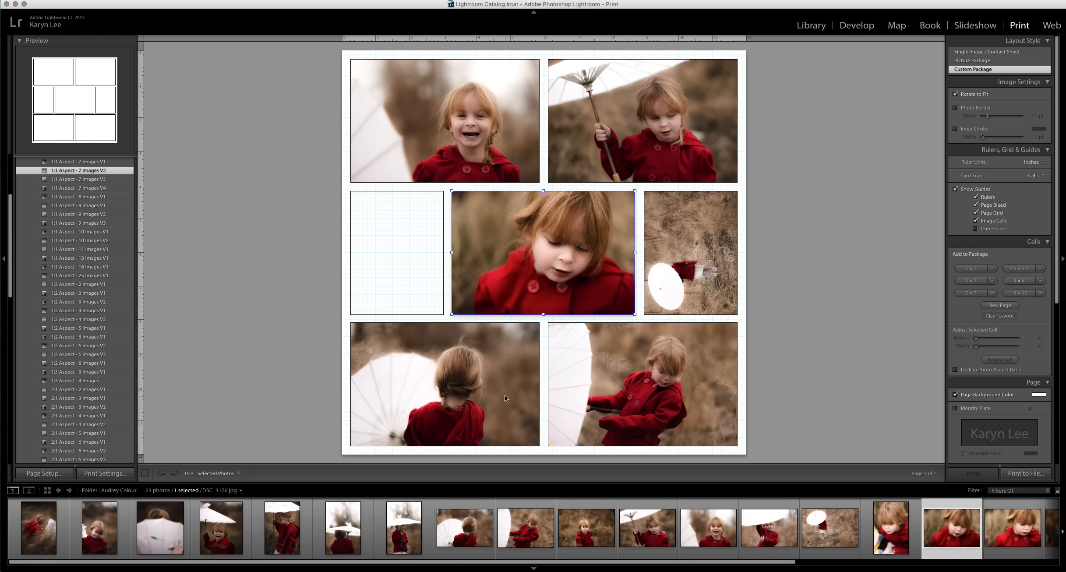
pyautogui.moveTo(648, 528); pyautogui.dragTo(393, 239)
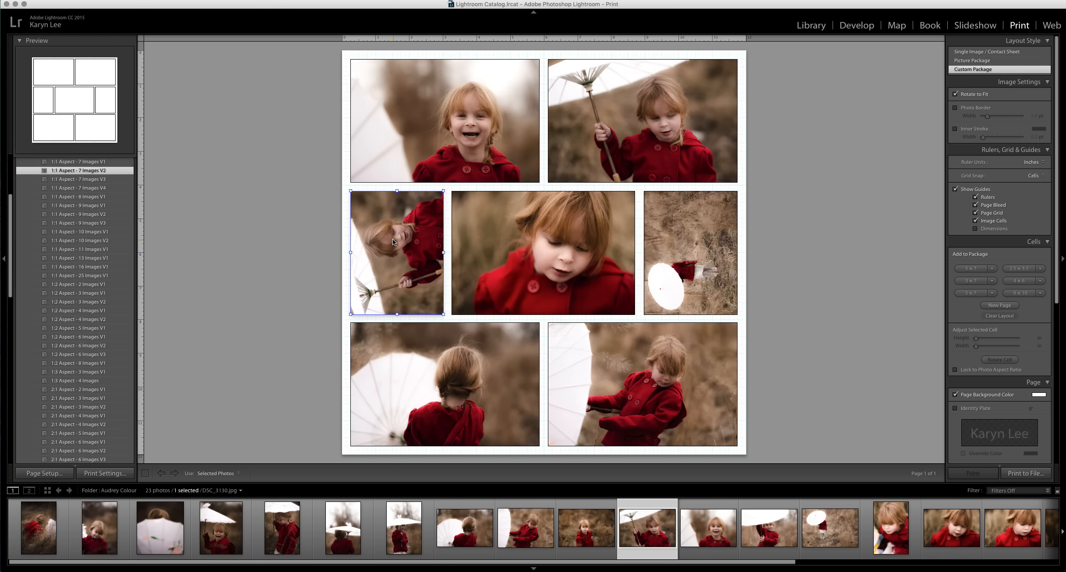
# Turn off Rotate to Fit for the photos in the layout.
pyautogui.click(955, 94)
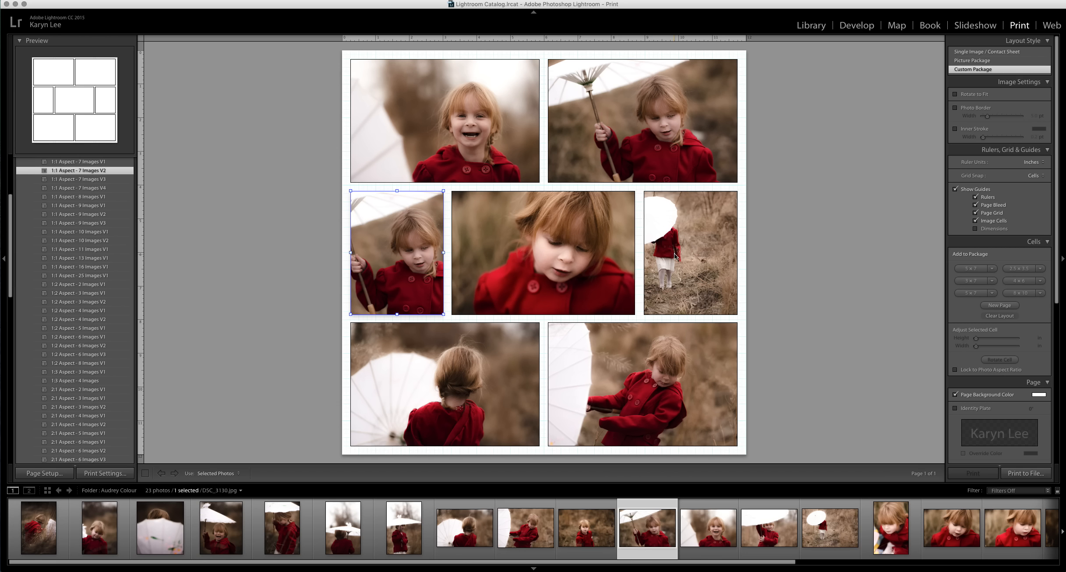
pyautogui.click(478, 113)
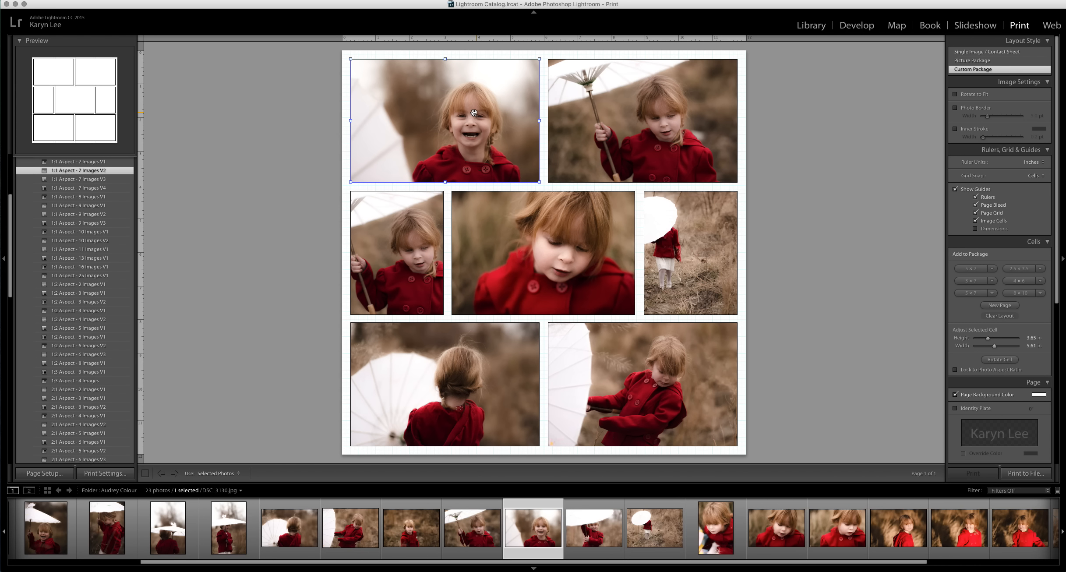
pyautogui.click(636, 115)
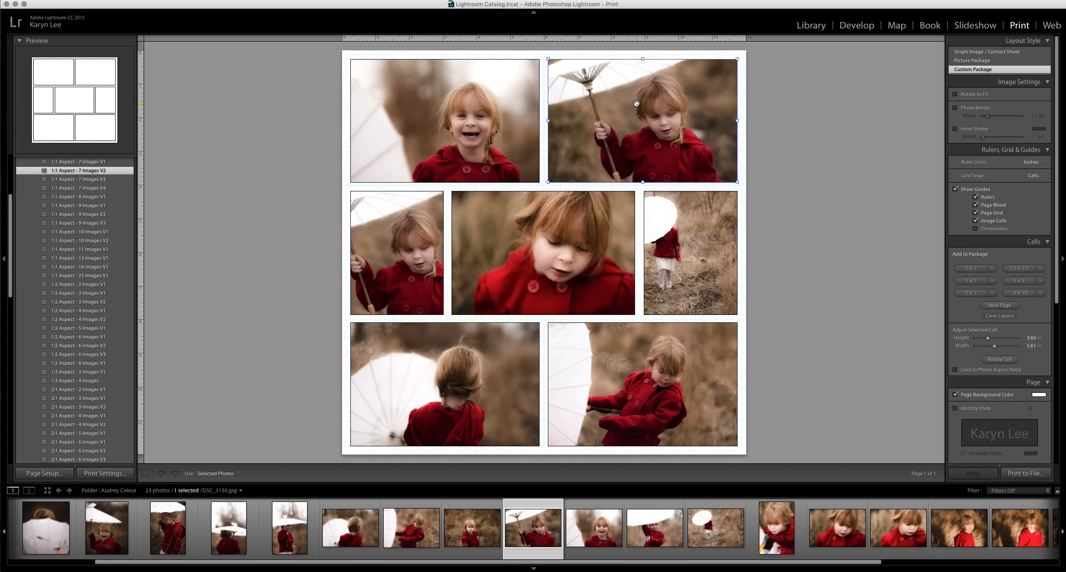
# Reposition the photos inside the middle-row cells to adjust their framing.
pyautogui.click(672, 233)
pyautogui.moveTo(673, 234); pyautogui.dragTo(735, 233)
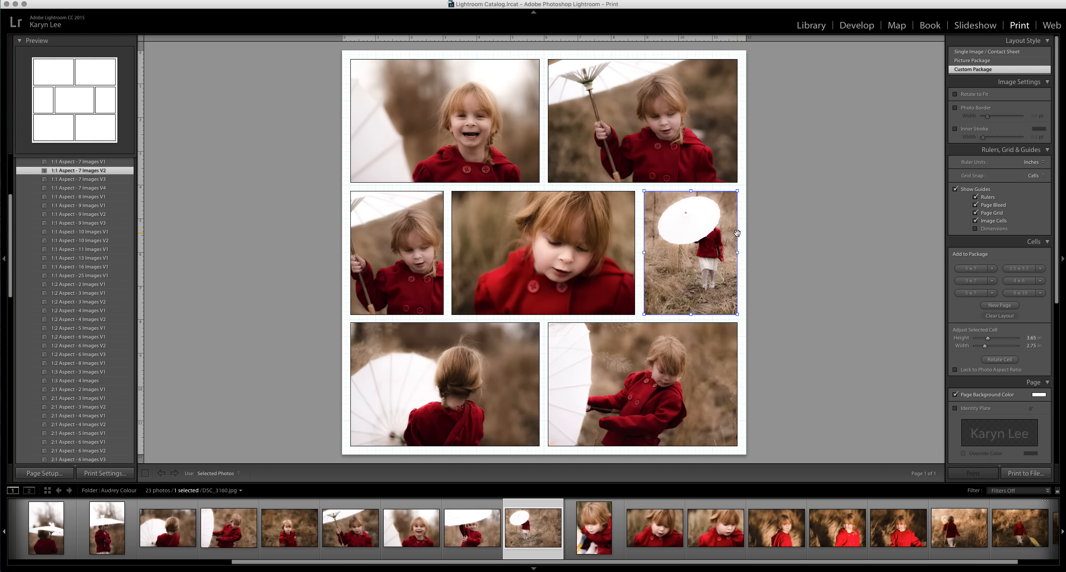
pyautogui.click(540, 236)
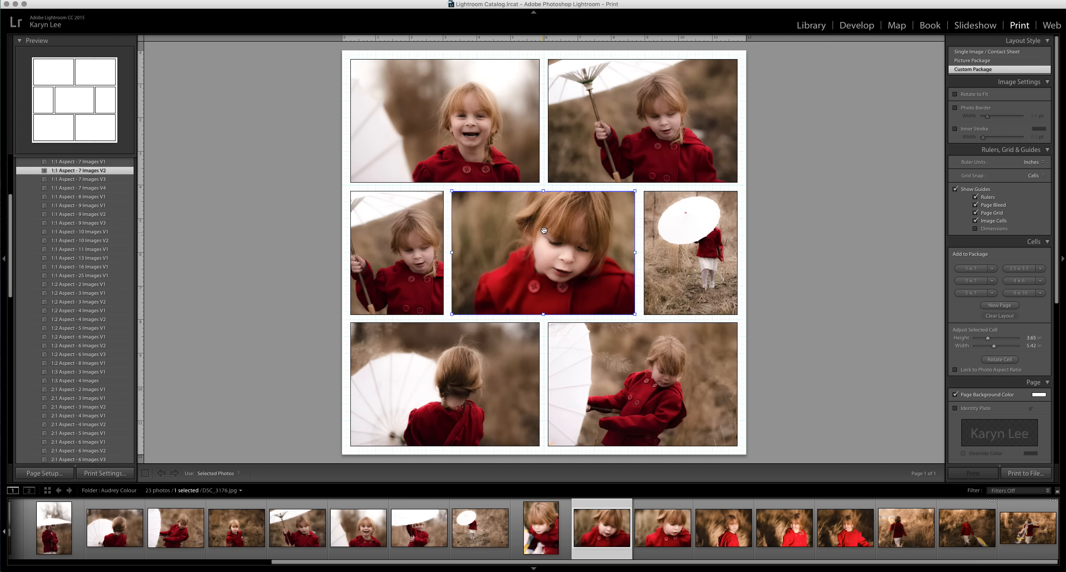
pyautogui.click(402, 237)
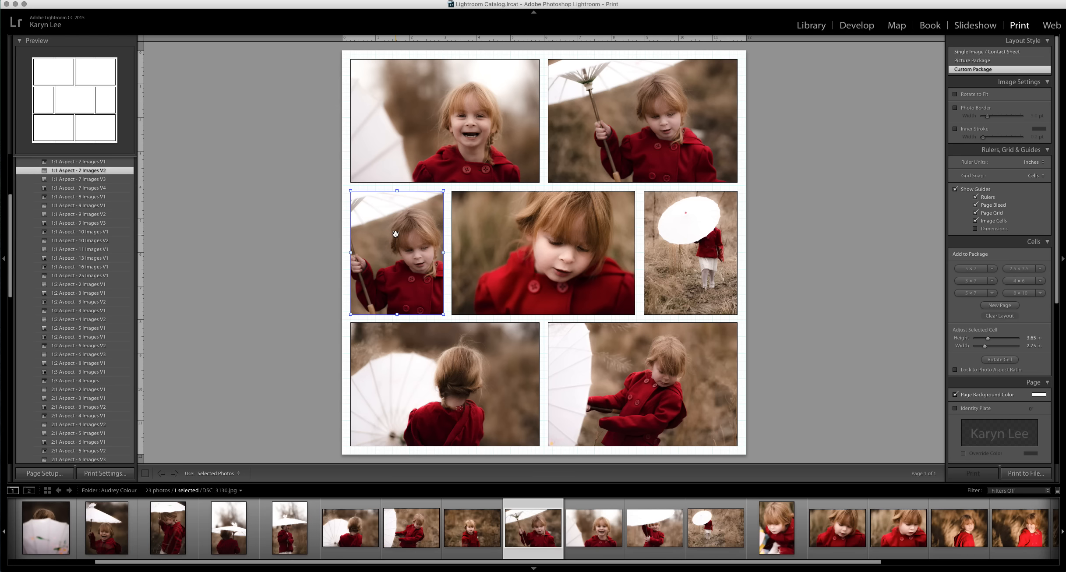
pyautogui.moveTo(408, 235); pyautogui.dragTo(413, 236)
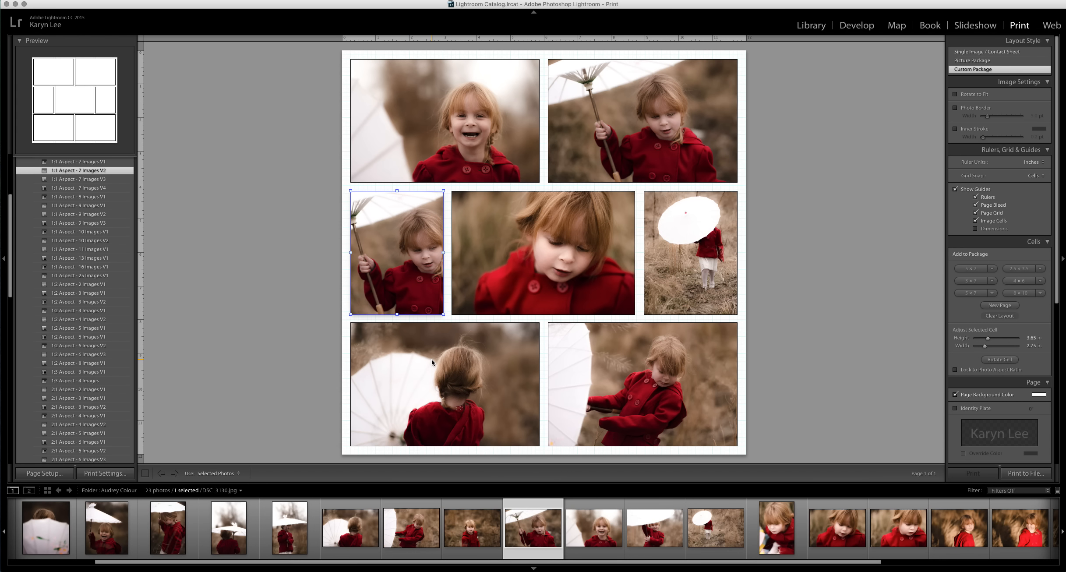
pyautogui.click(439, 358)
pyautogui.moveTo(440, 357); pyautogui.dragTo(441, 354)
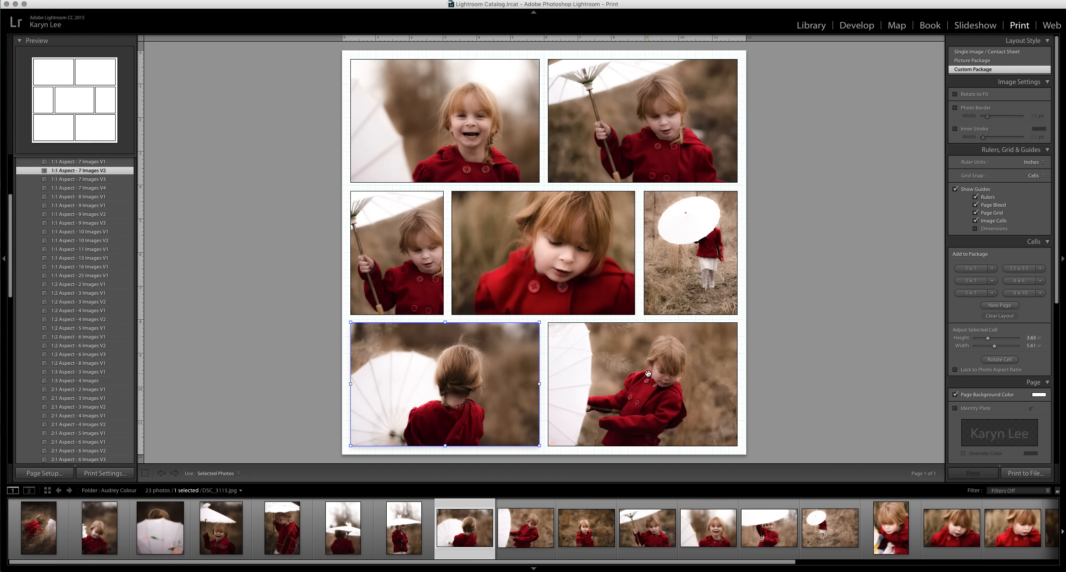
pyautogui.click(648, 373)
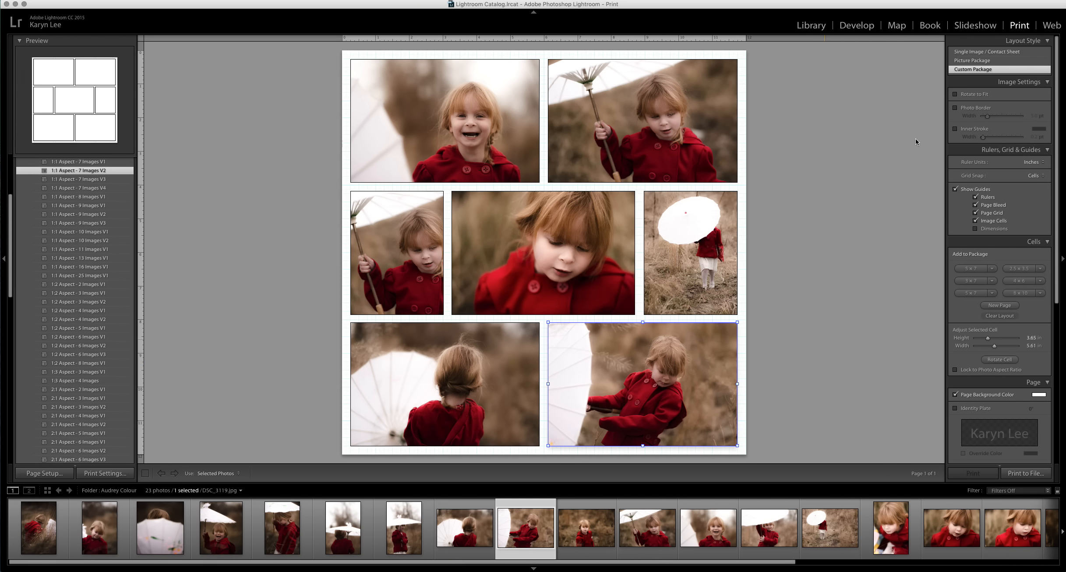
# Try adding a photo border about 1.0 pt wide, then turn the border off.
pyautogui.click(955, 108)
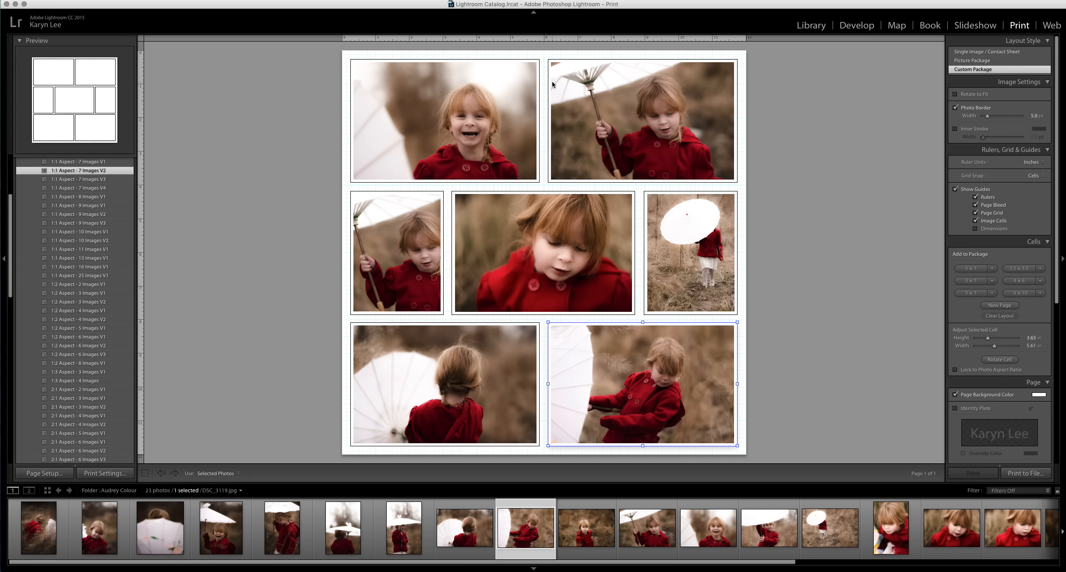
pyautogui.moveTo(987, 116)
pyautogui.mouseDown()
pyautogui.moveTo(1003, 119)
pyautogui.moveTo(978, 120)
pyautogui.mouseUp()
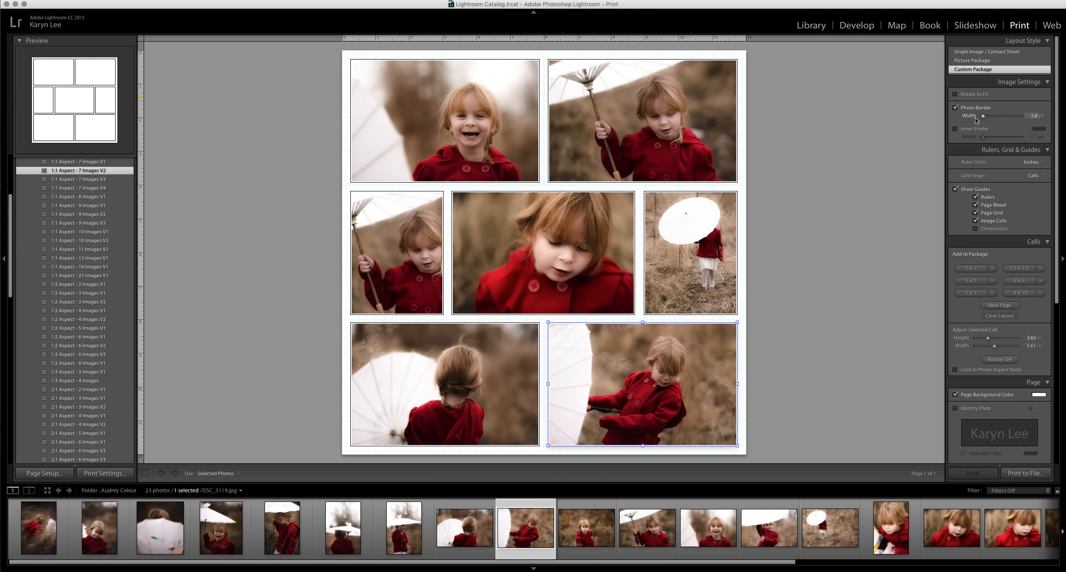
pyautogui.click(955, 108)
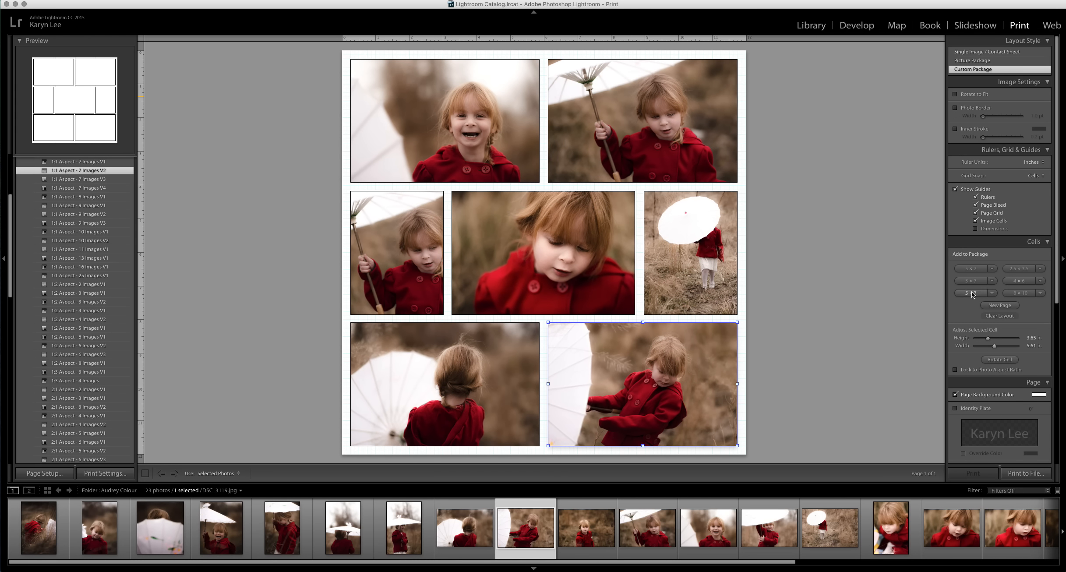
# Set the page background colour to a dark purple.
pyautogui.scroll(-3, 970, 296)
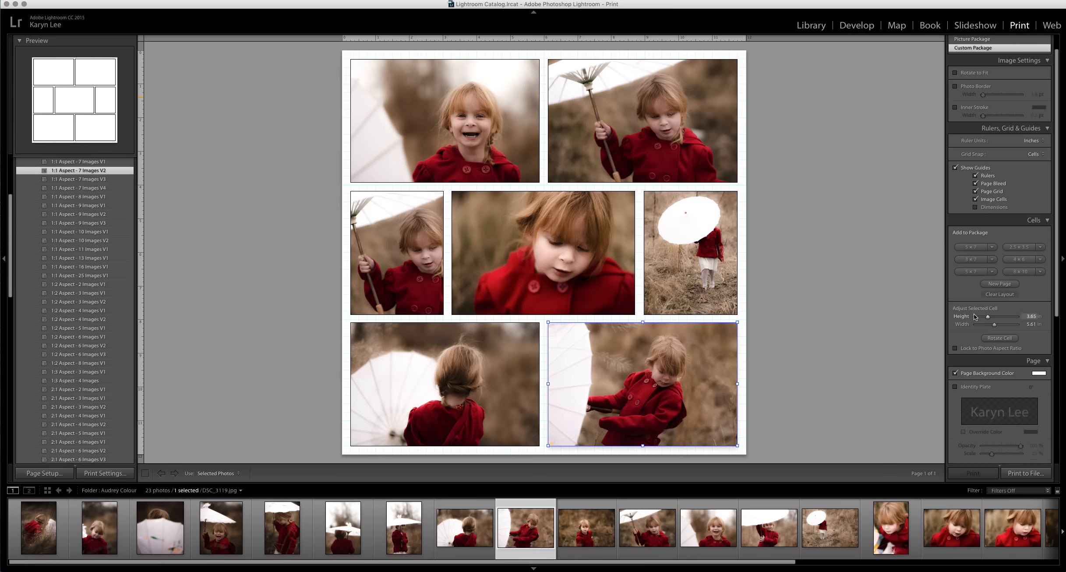
pyautogui.click(1039, 375)
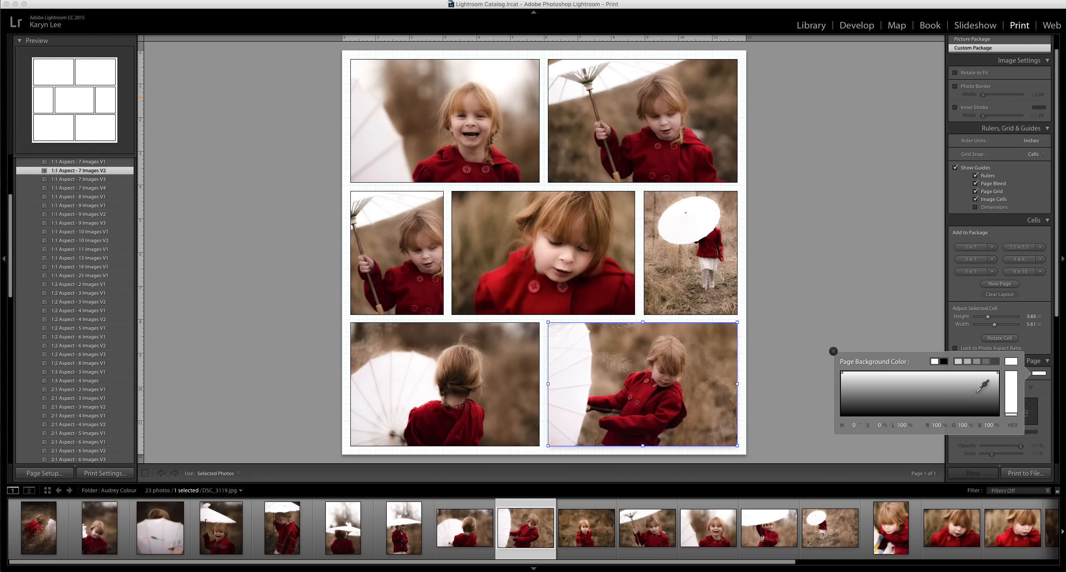
pyautogui.click(972, 415)
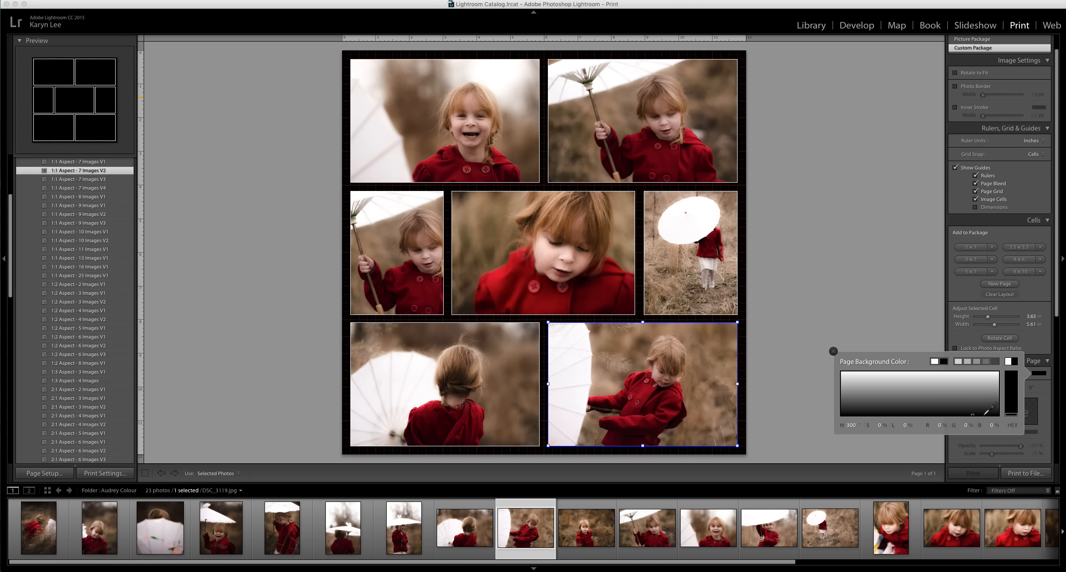
pyautogui.click(975, 394)
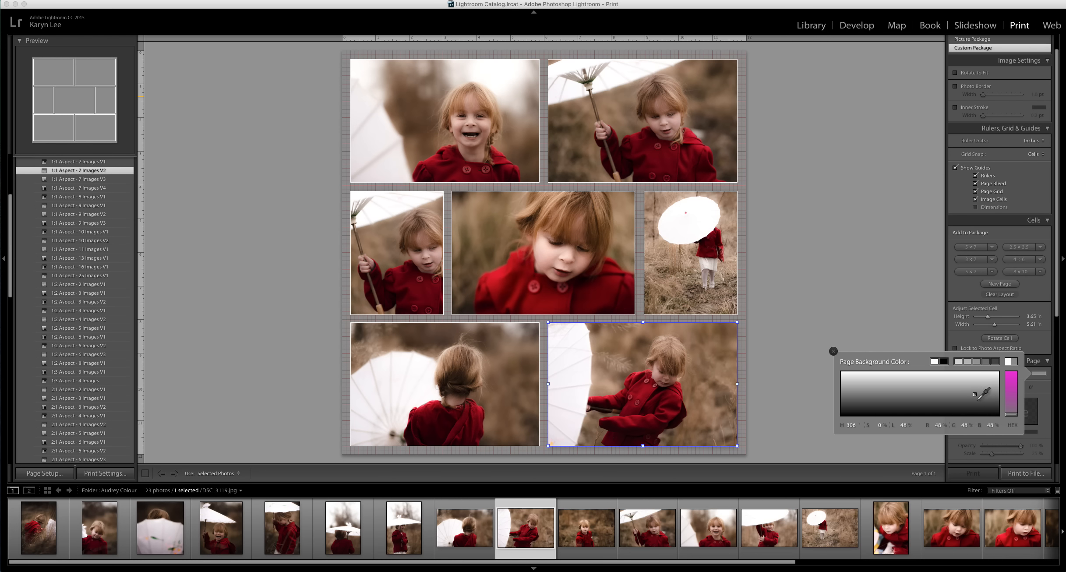
pyautogui.click(1011, 380)
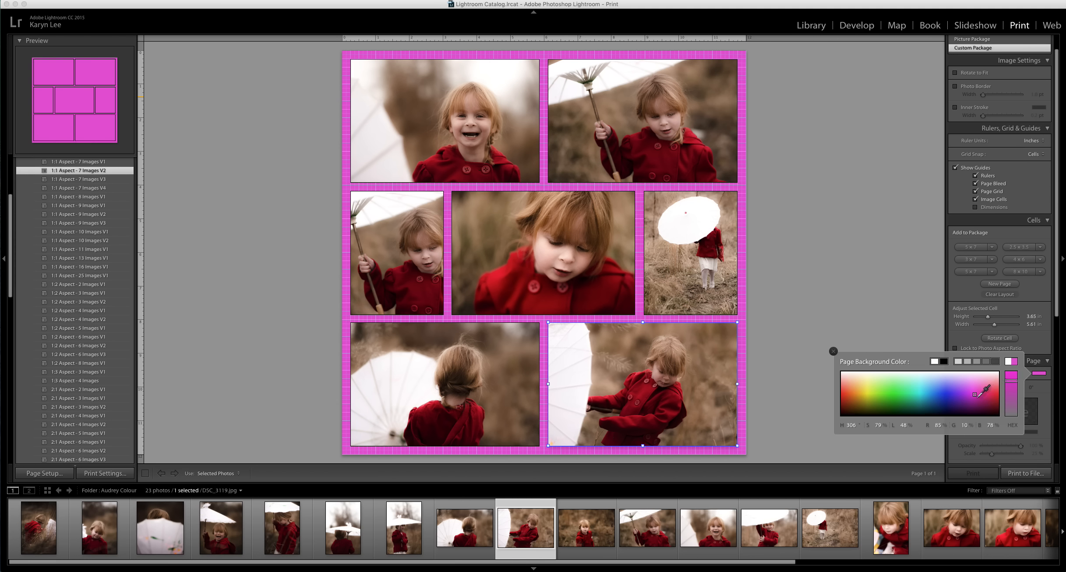
pyautogui.click(954, 403)
pyautogui.moveTo(955, 403); pyautogui.dragTo(955, 406)
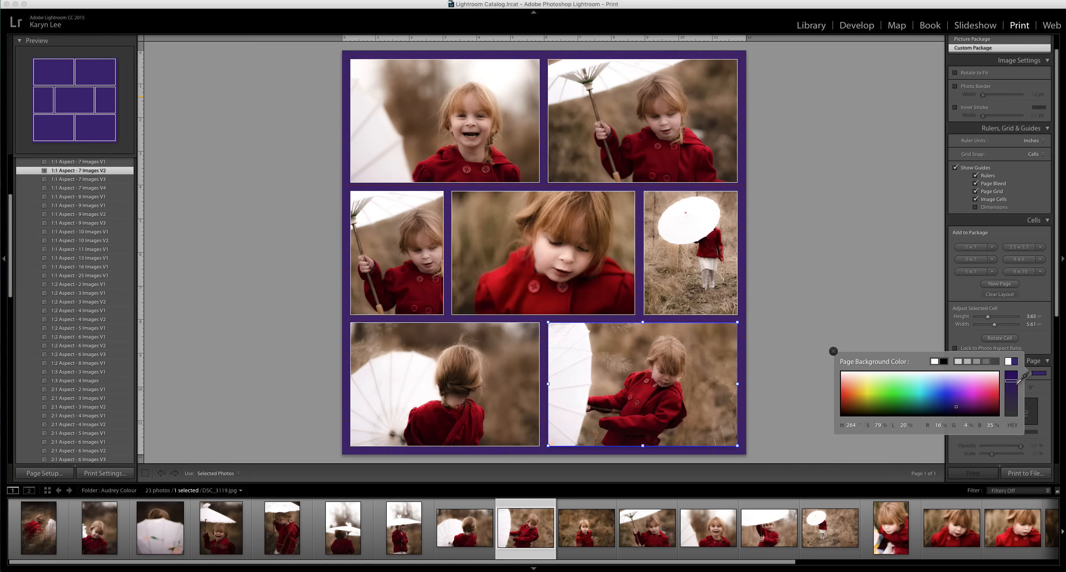
pyautogui.click(916, 310)
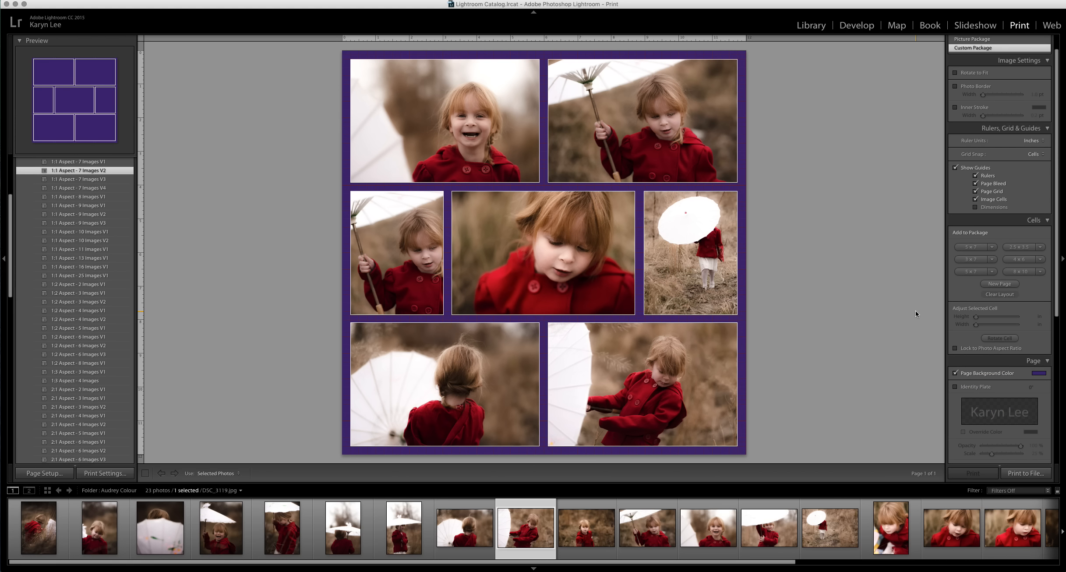
pyautogui.scroll(-4, 986, 355)
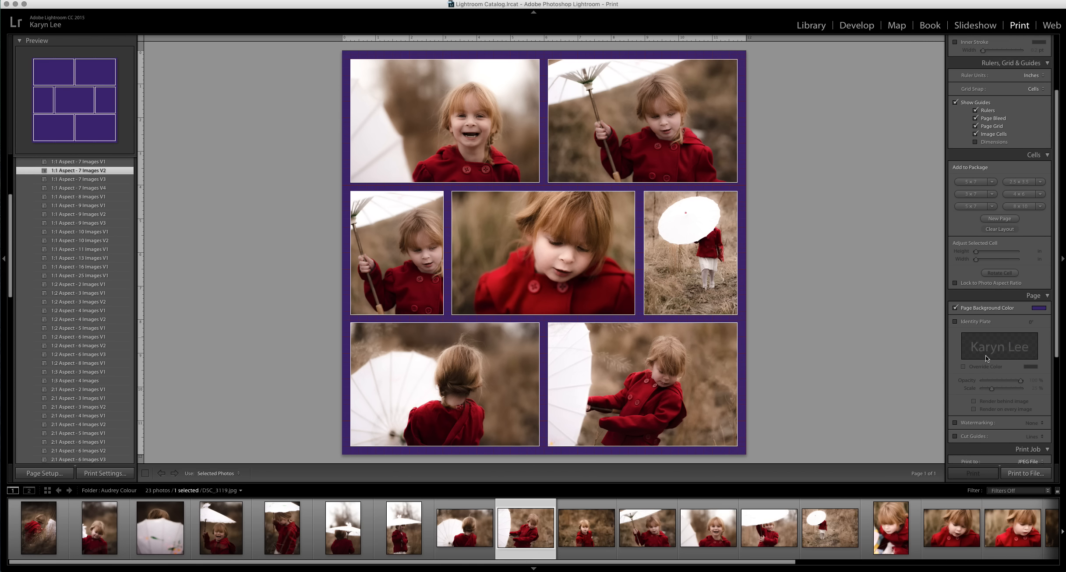
# Try adding the identity plate and placing it over the bottom-right photo, then turn the identity plate off.
pyautogui.click(954, 305)
pyautogui.moveTo(561, 252); pyautogui.dragTo(685, 427)
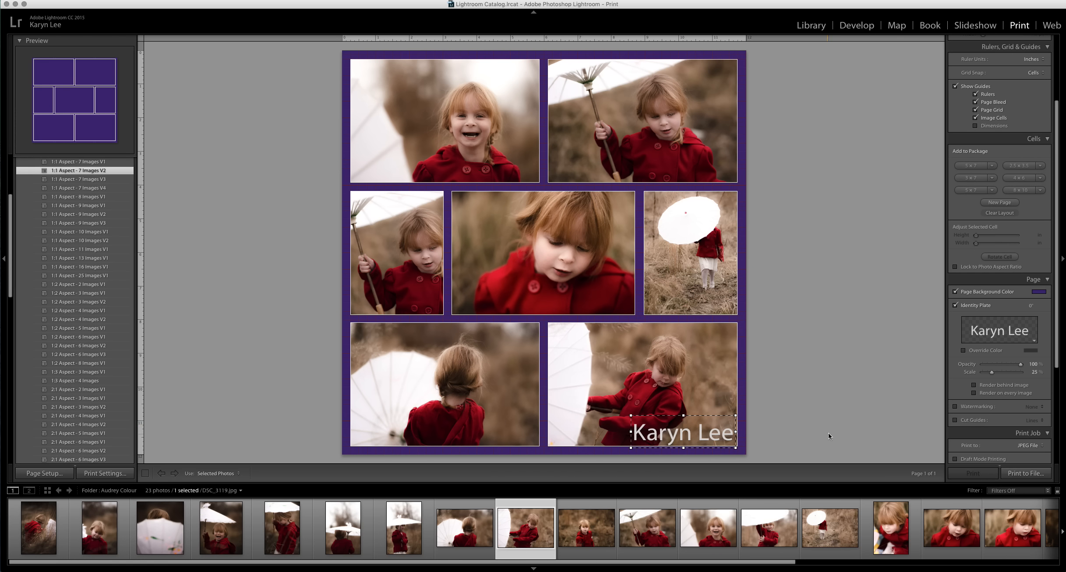
pyautogui.moveTo(992, 372)
pyautogui.mouseDown()
pyautogui.moveTo(1004, 376)
pyautogui.moveTo(994, 375)
pyautogui.mouseUp()
pyautogui.moveTo(700, 446); pyautogui.dragTo(698, 446)
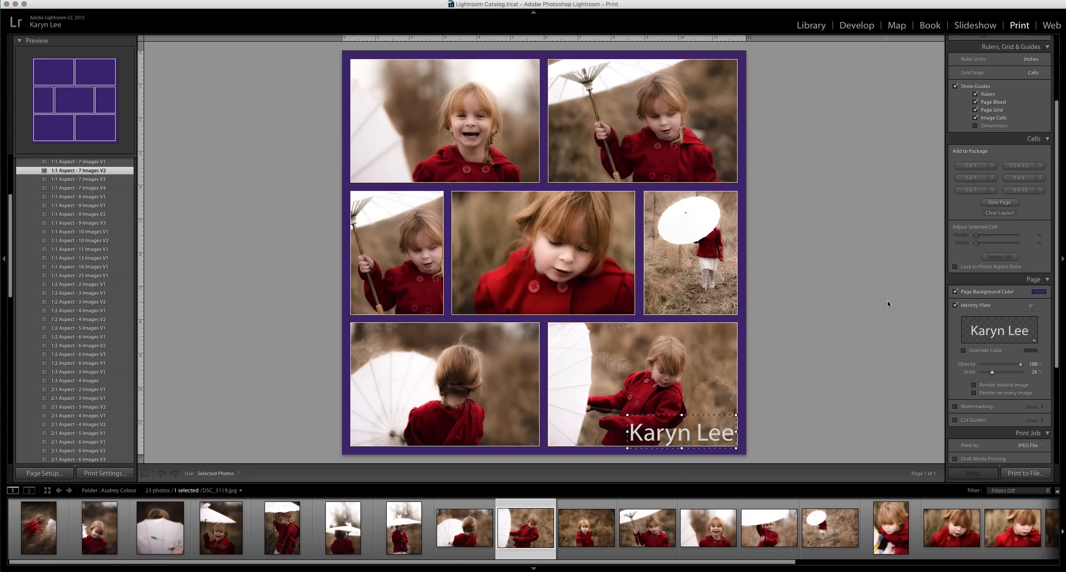
pyautogui.click(961, 307)
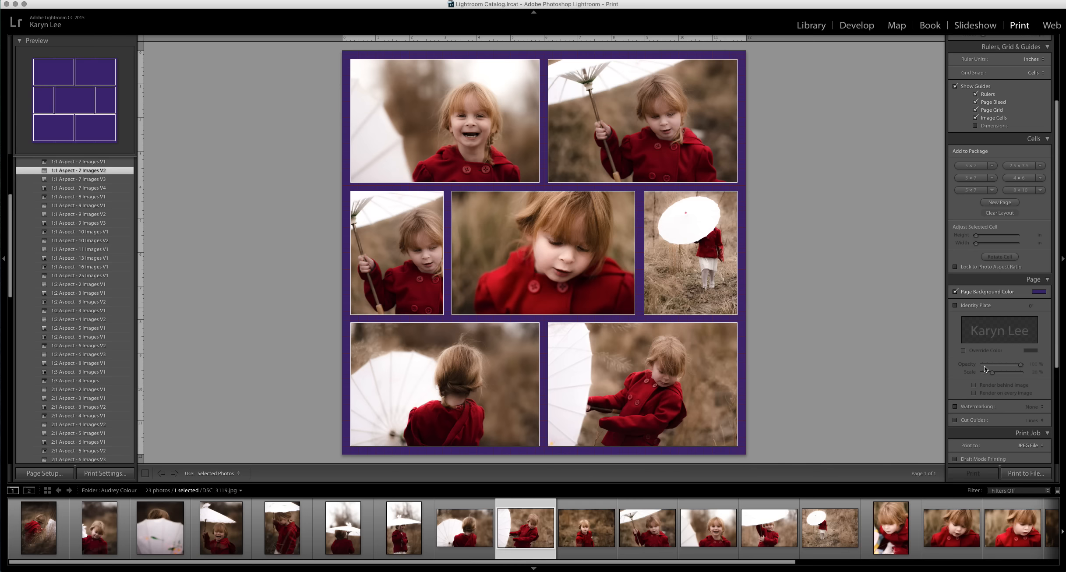
# Set the print job to output to a JPEG file.
pyautogui.scroll(-5, 984, 365)
pyautogui.scroll(-3, 981, 370)
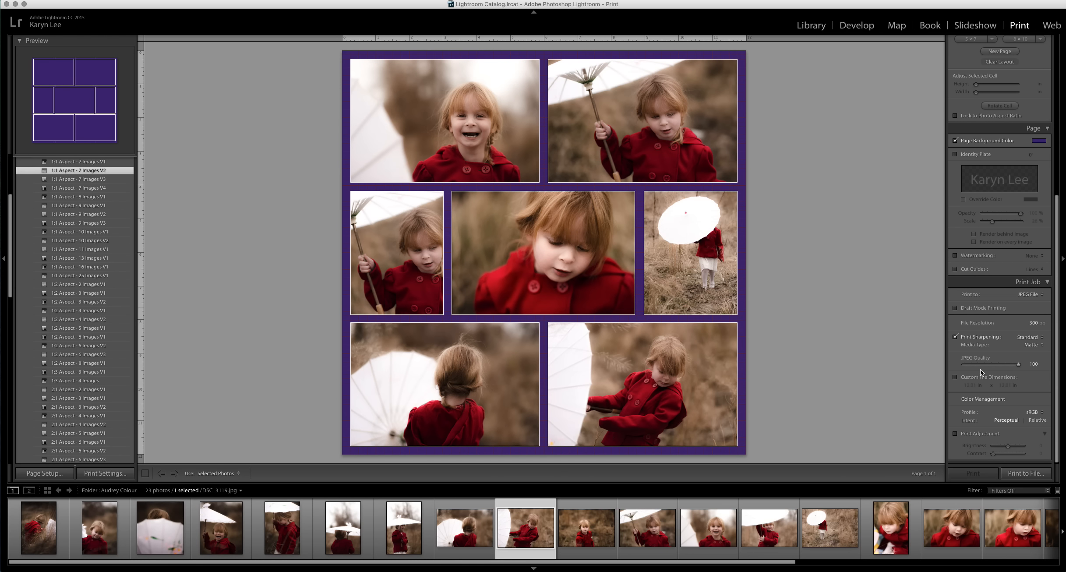
pyautogui.click(1031, 293)
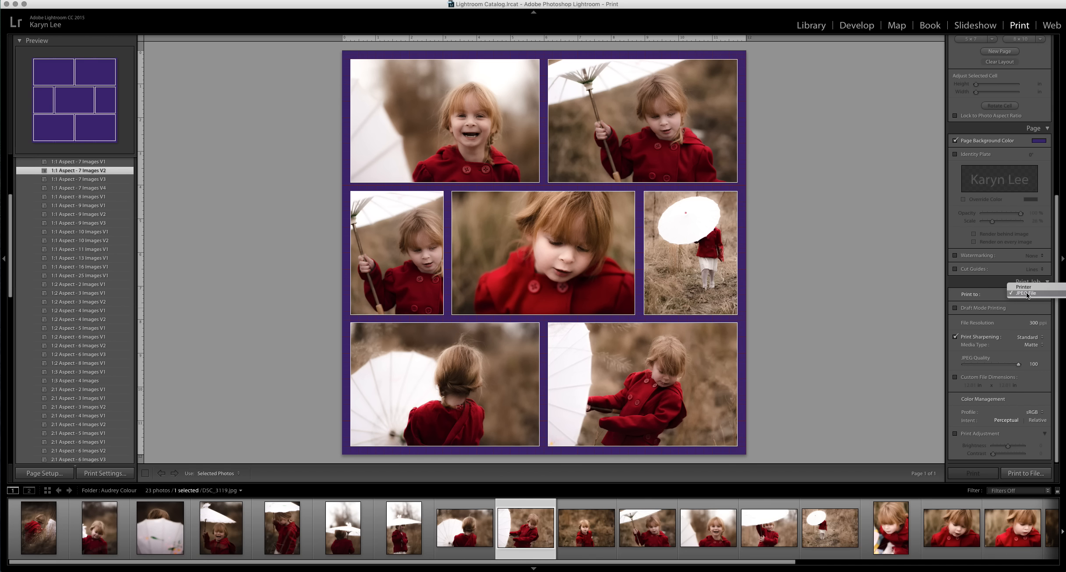
pyautogui.click(1027, 294)
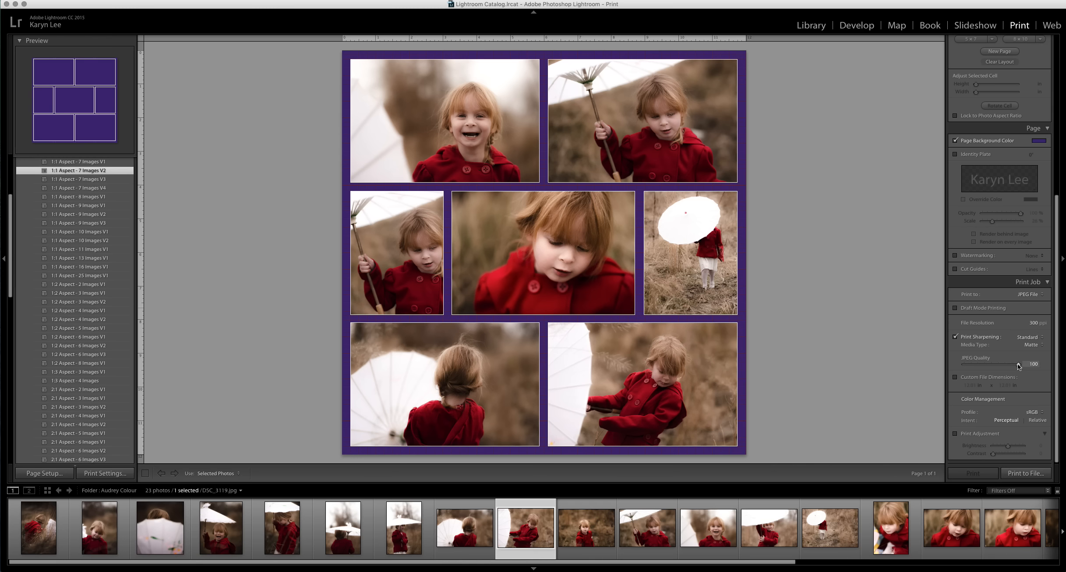
# Print the layout to a JPEG file on the Desktop, named with the child's first name, replacing the existing file.
pyautogui.click(1027, 473)
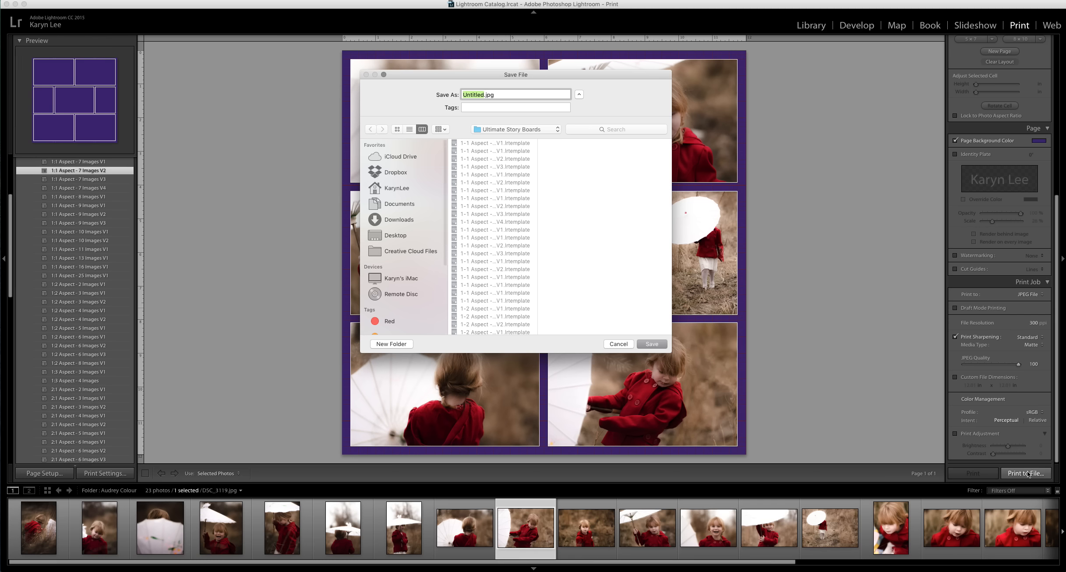
pyautogui.click(396, 236)
pyautogui.write('Audrey')
pyautogui.press('Return')
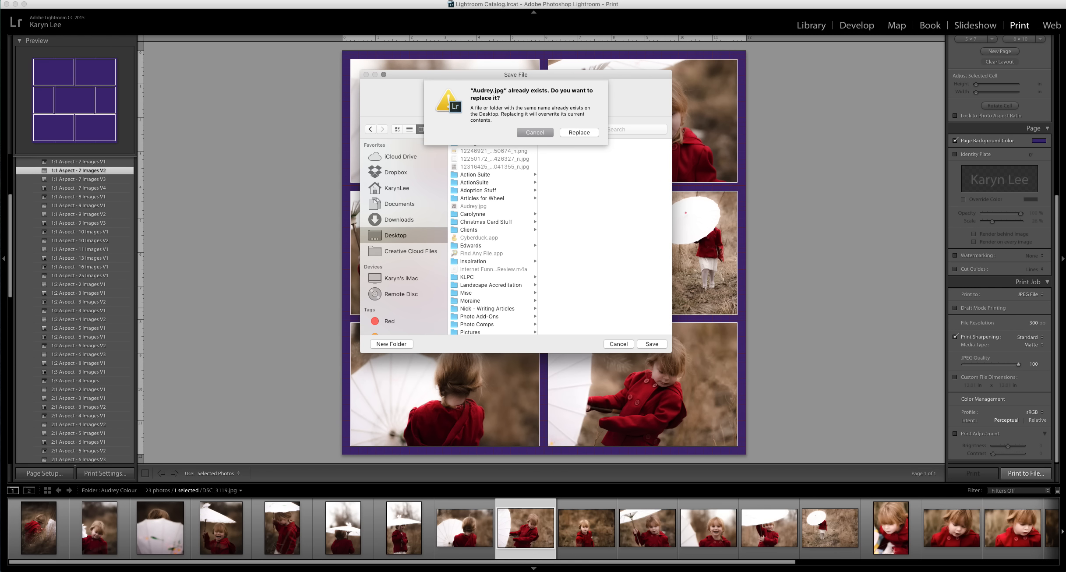
pyautogui.click(563, 132)
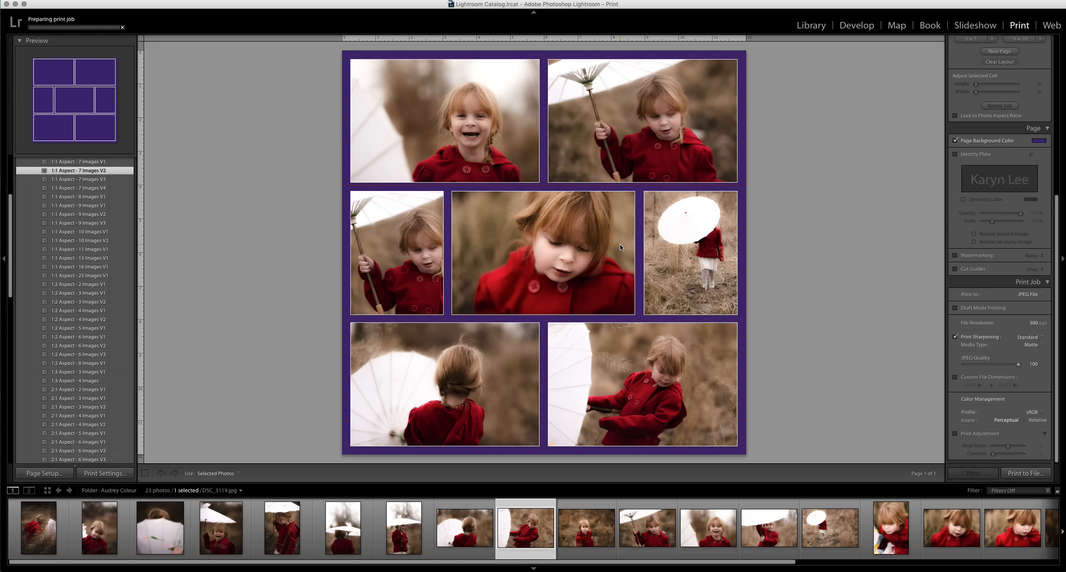